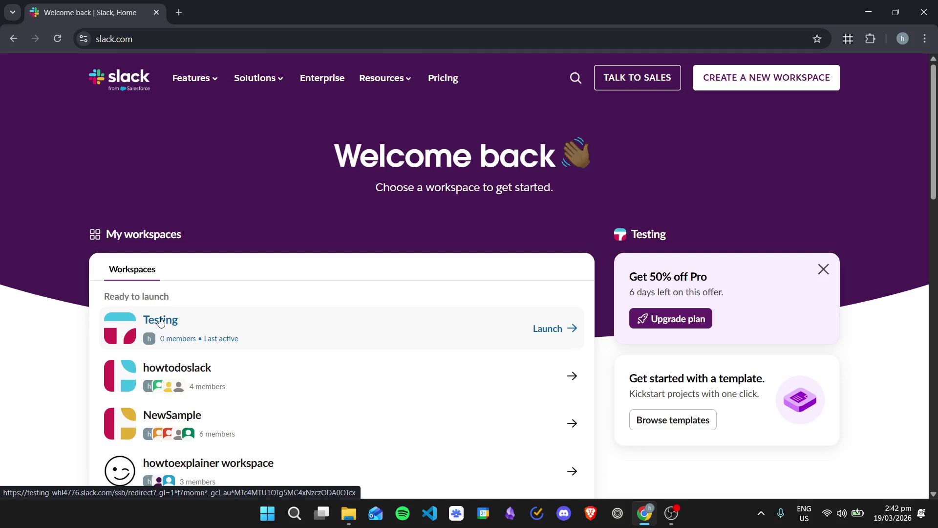
- Launch the Testing workspace in the browser instead of the desktop app and close the all-testing split view
click(556, 332)
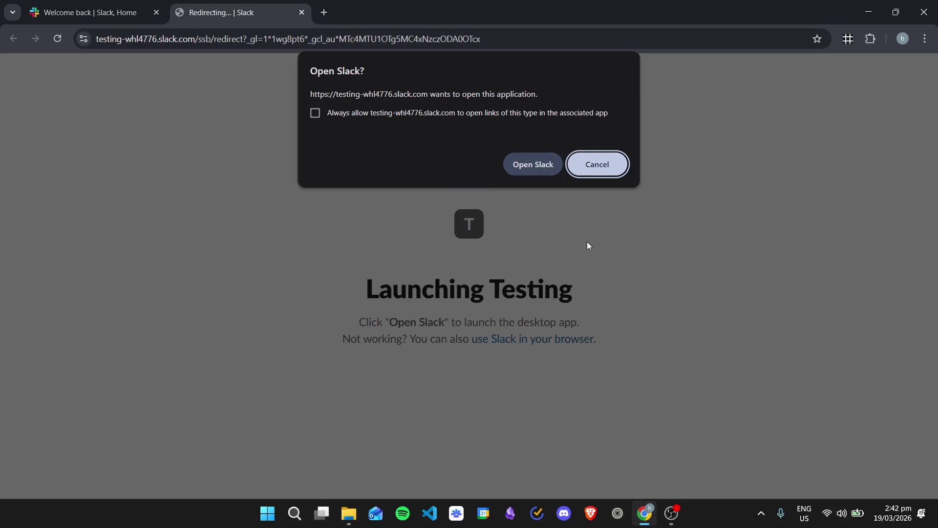
click(607, 171)
click(513, 340)
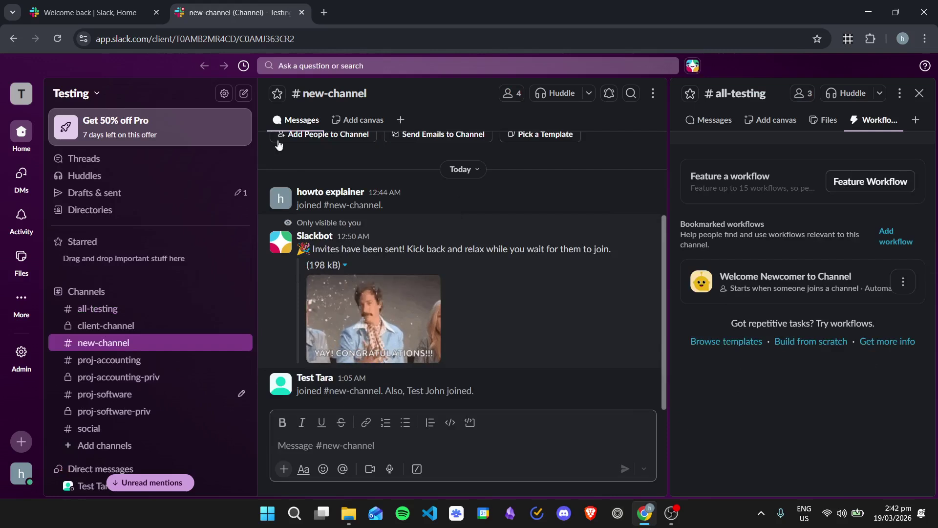
click(919, 93)
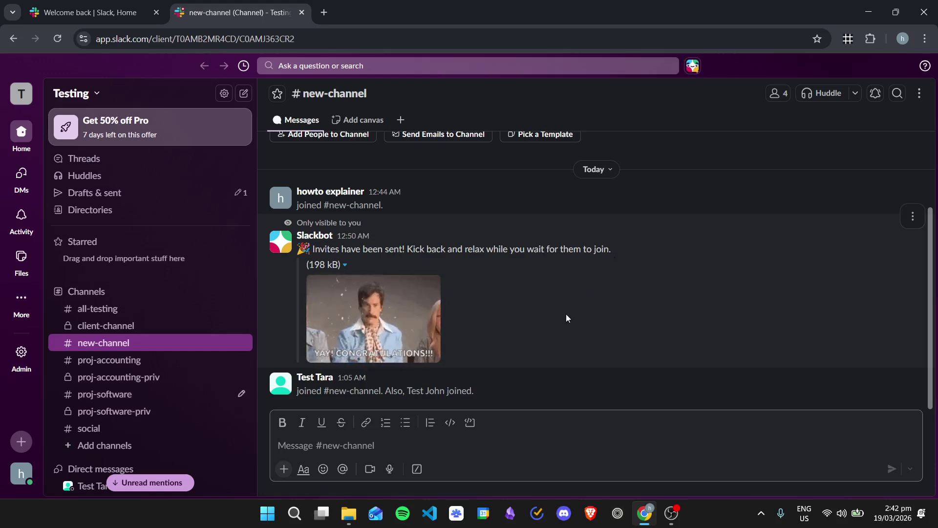
click(8, 388)
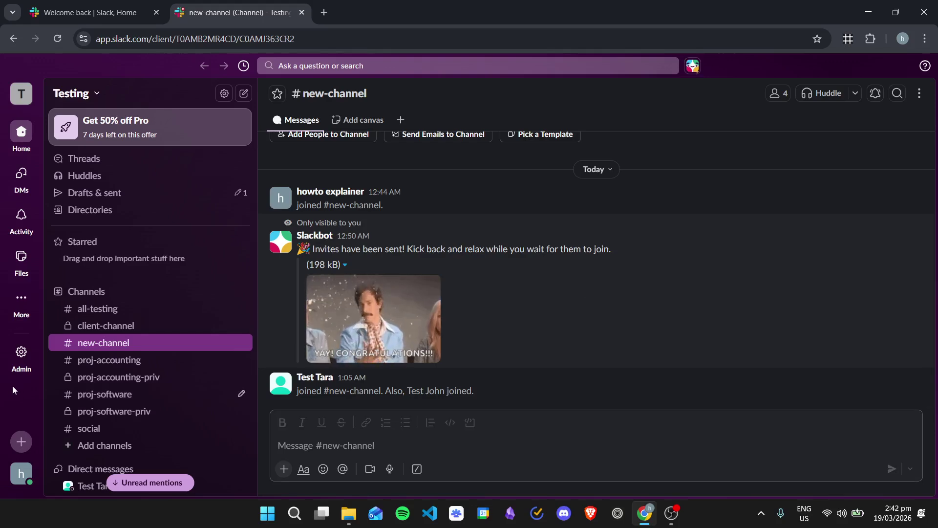
text(x)
key(BackSpace)
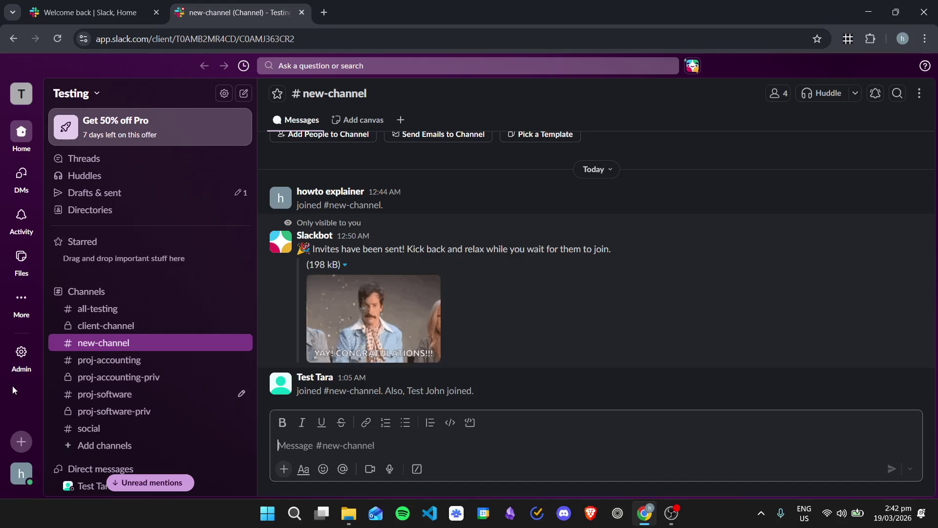
click(13, 408)
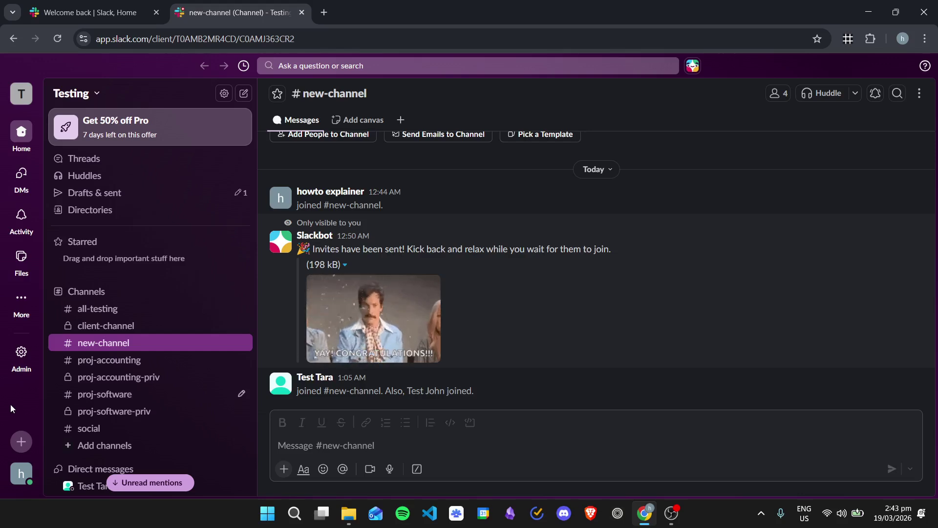
- Pause all notifications for the account until tomorrow
click(22, 474)
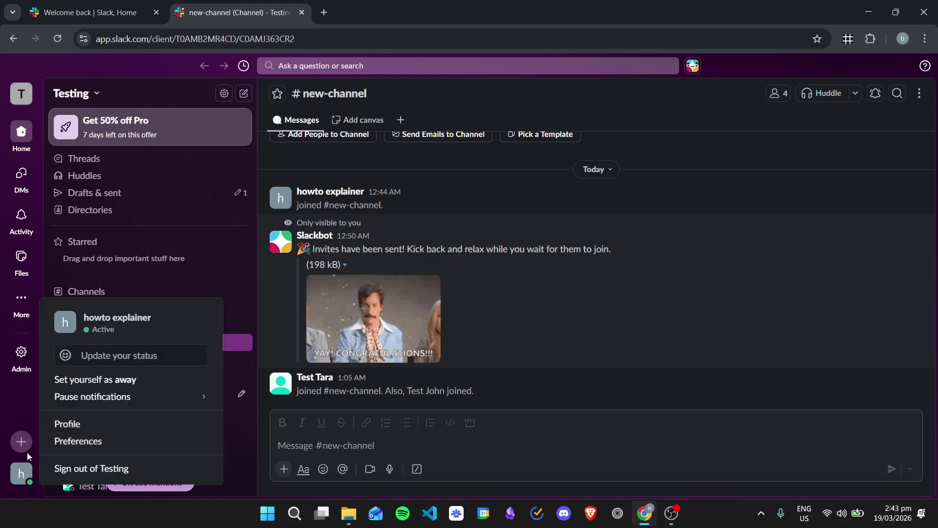
mouse_move(182, 395)
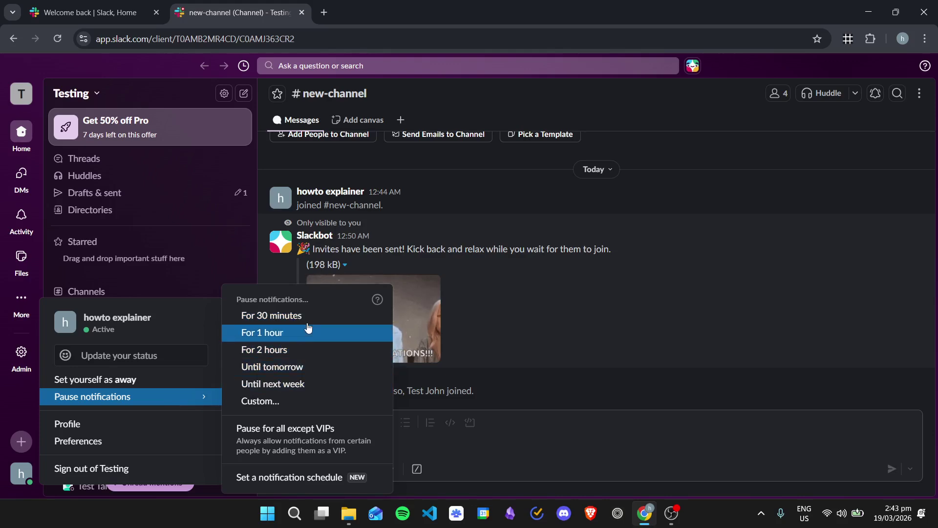
click(293, 367)
- Check the time adjustment choices for the notification pause, resume notifications, and review the available pause durations
click(21, 473)
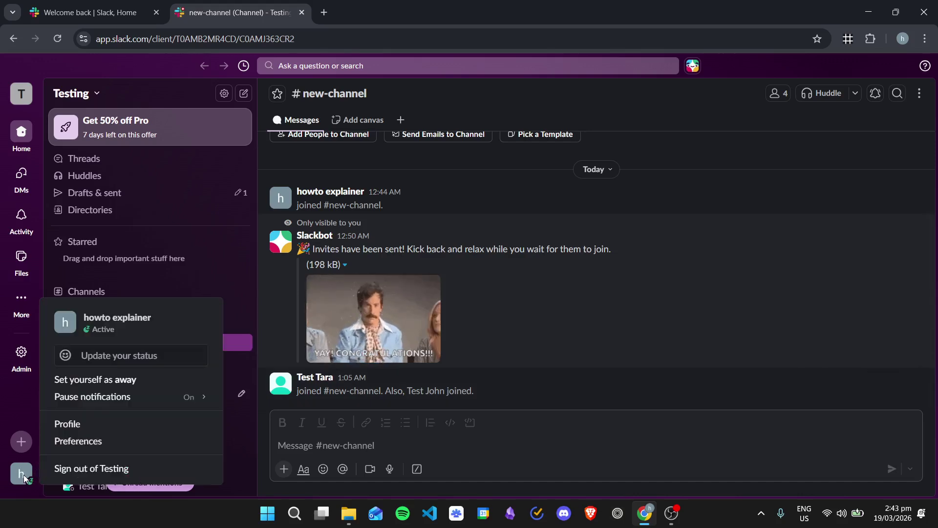
mouse_move(116, 400)
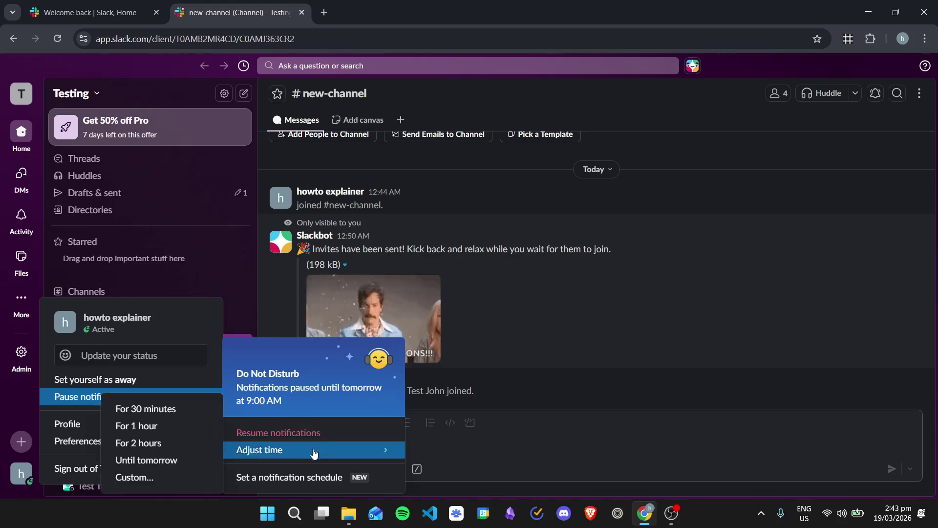
mouse_move(213, 405)
mouse_move(313, 450)
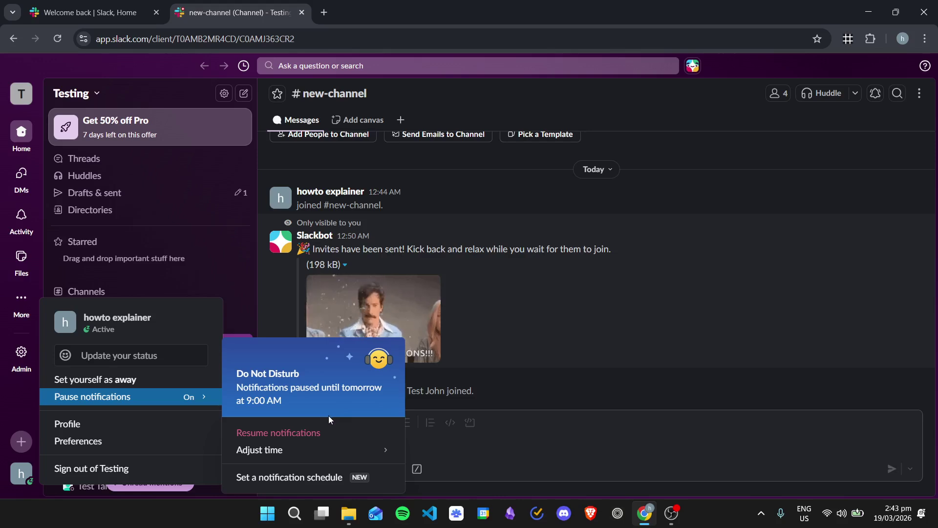
mouse_move(257, 404)
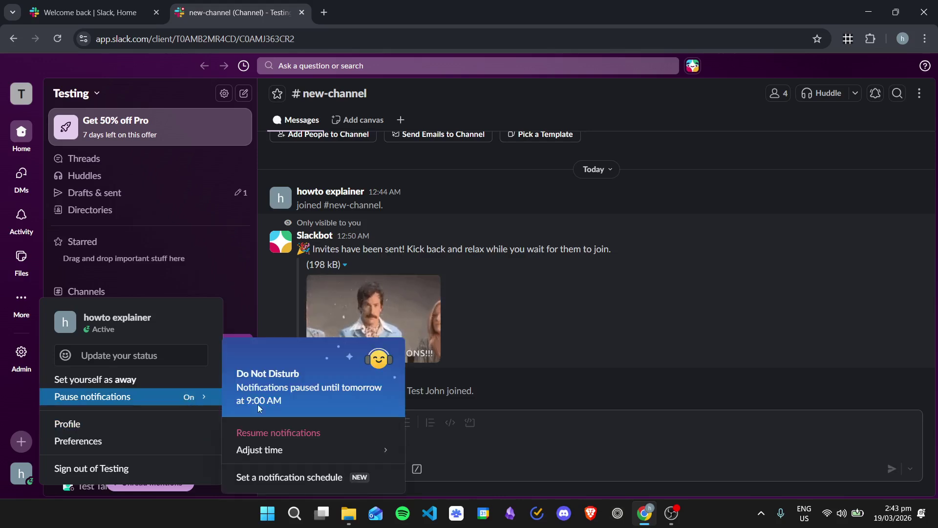
click(312, 432)
click(21, 472)
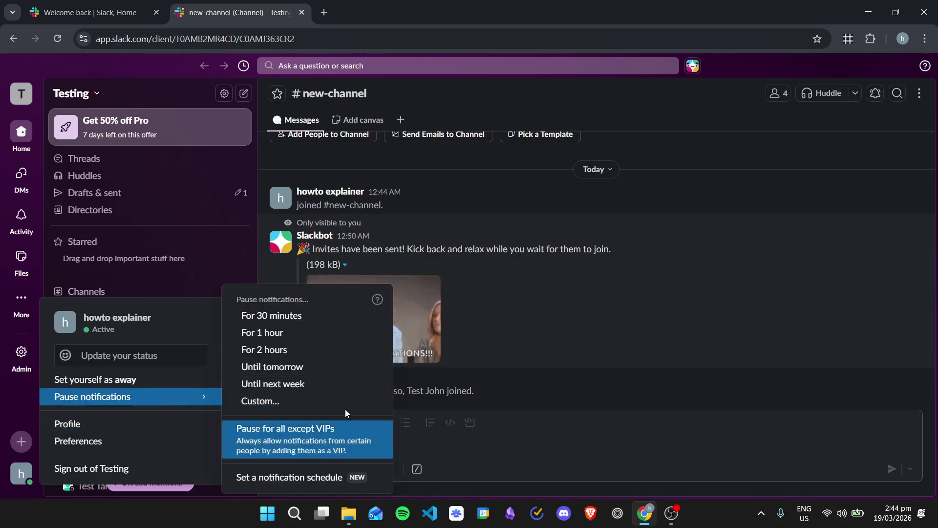
click(21, 399)
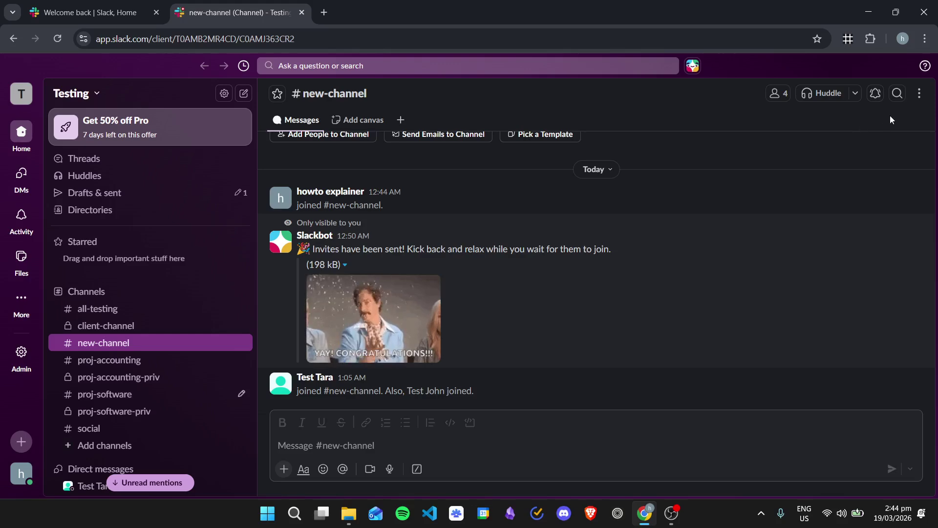
- Try to turn on desktop notifications in new-channel's advanced notification options, allowing app.slack.com to show browser notifications
click(920, 94)
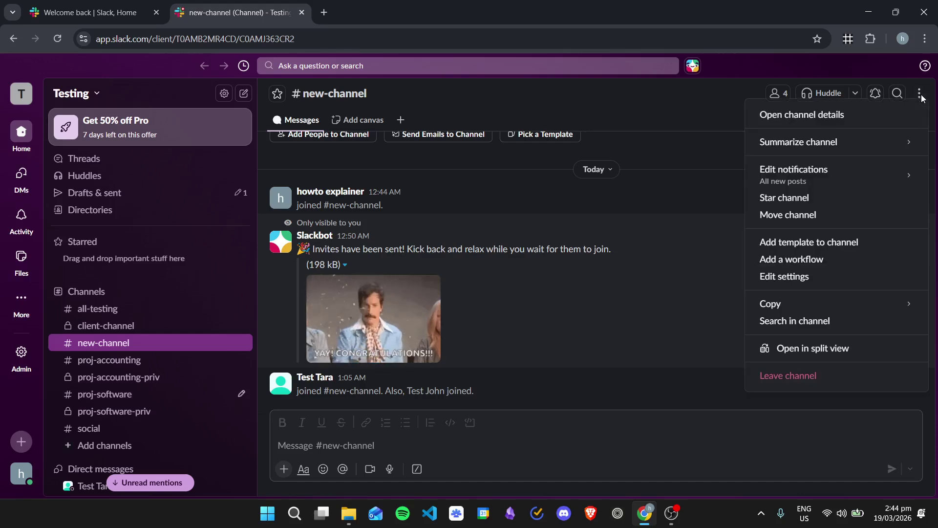
mouse_move(794, 172)
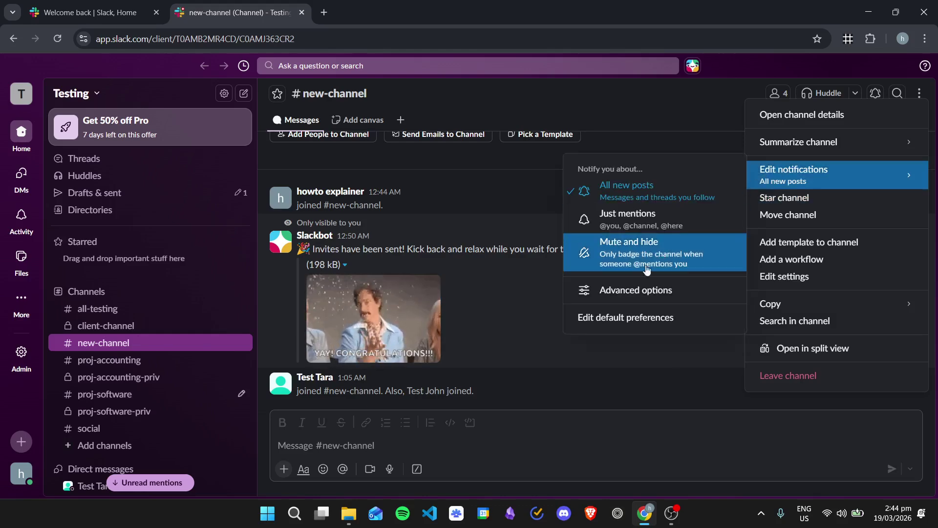
click(640, 292)
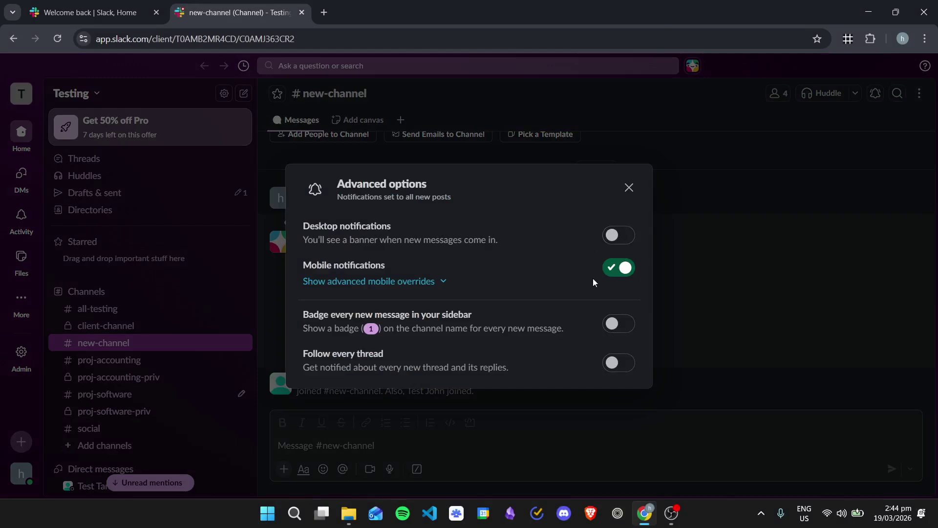
click(616, 236)
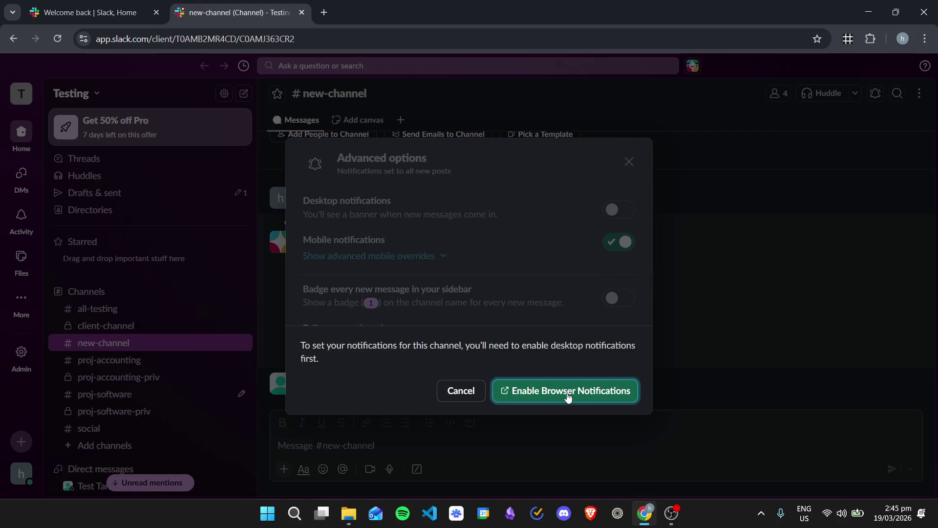
click(591, 402)
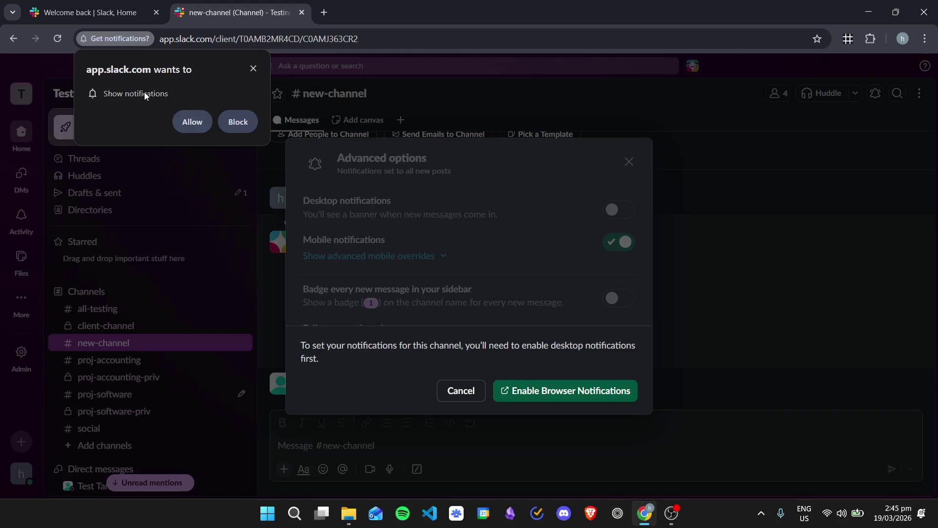
click(195, 123)
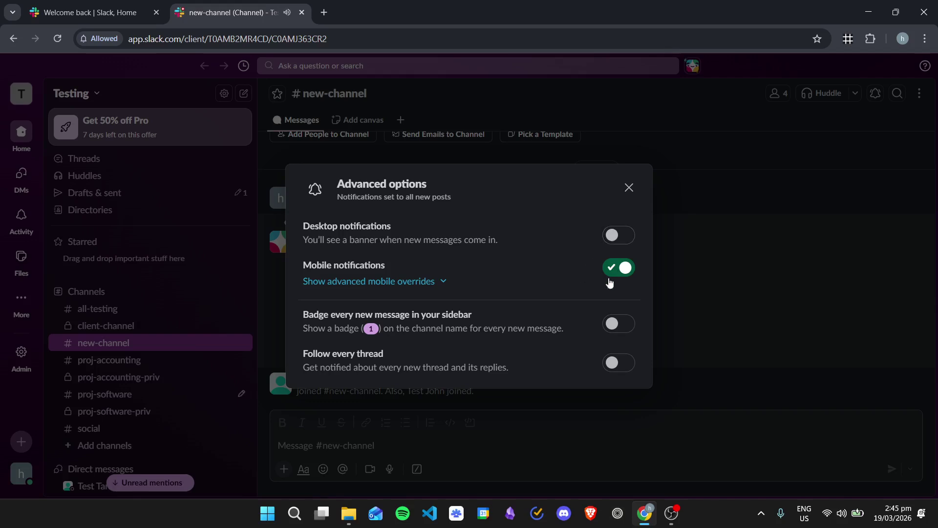
click(628, 188)
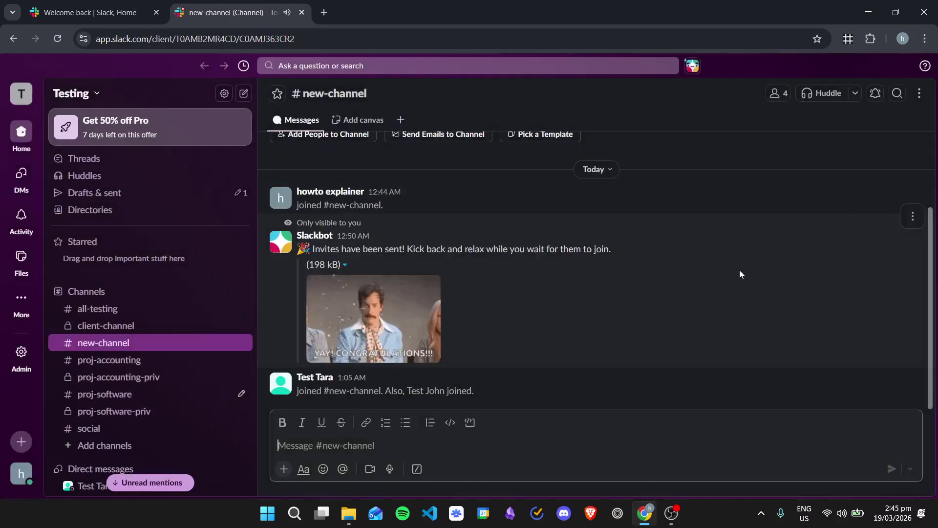
- Open the notification preferences and examine the messaging defaults, including the choices for what to be notified about
click(20, 473)
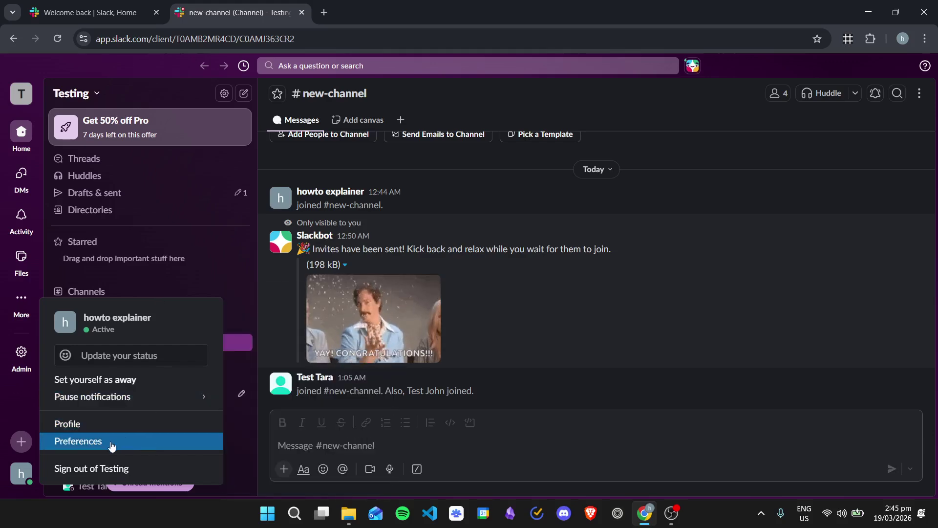
click(131, 443)
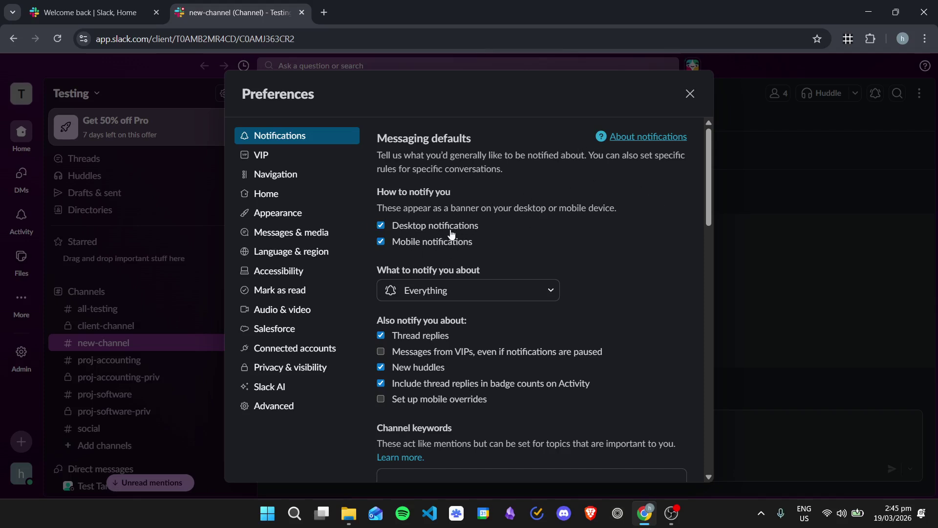
scroll(558, 180, down, 3)
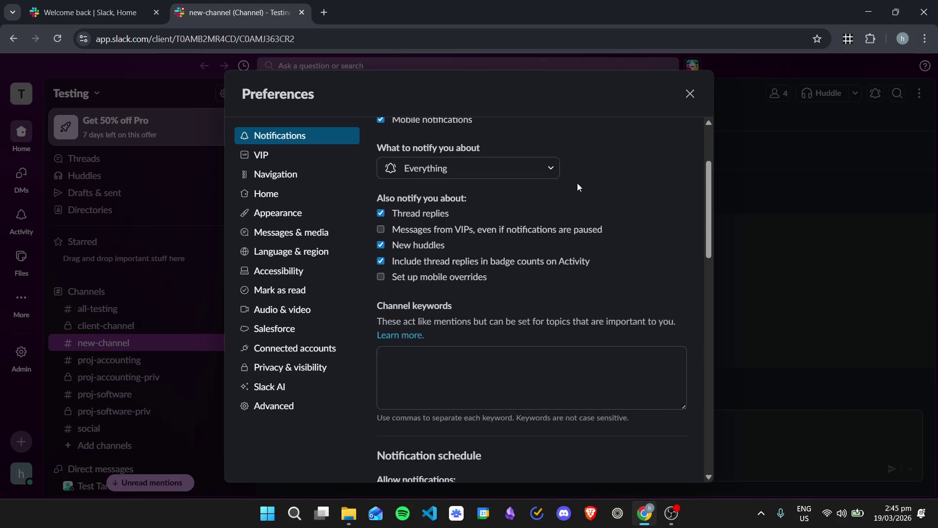
scroll(532, 168, up, 3)
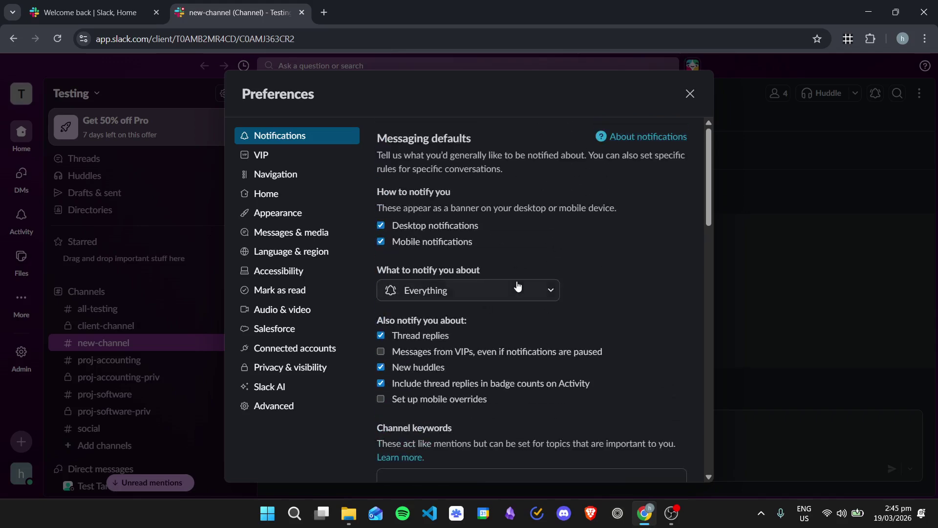
click(461, 289)
click(505, 289)
click(552, 289)
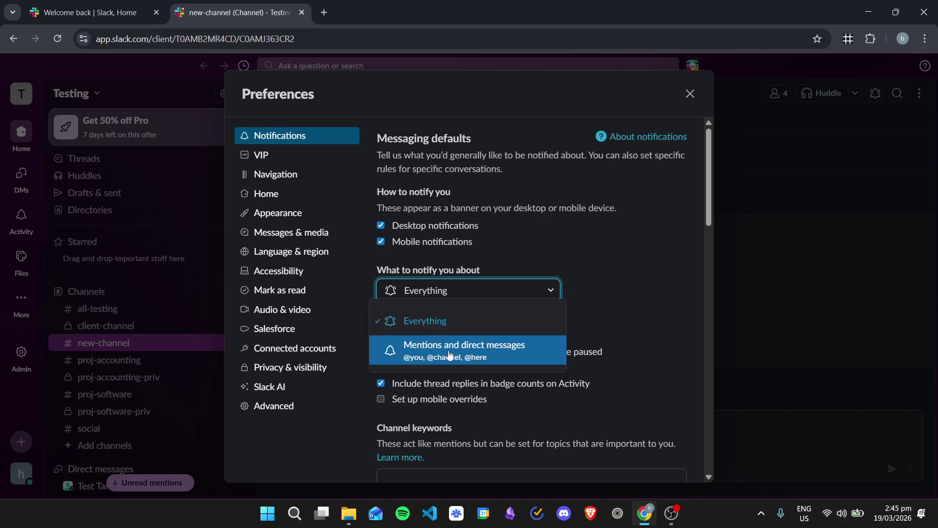
click(611, 275)
- Try out "Meeting" as a channel keyword in the notification preferences and clear the keyword
scroll(538, 274, down, 2)
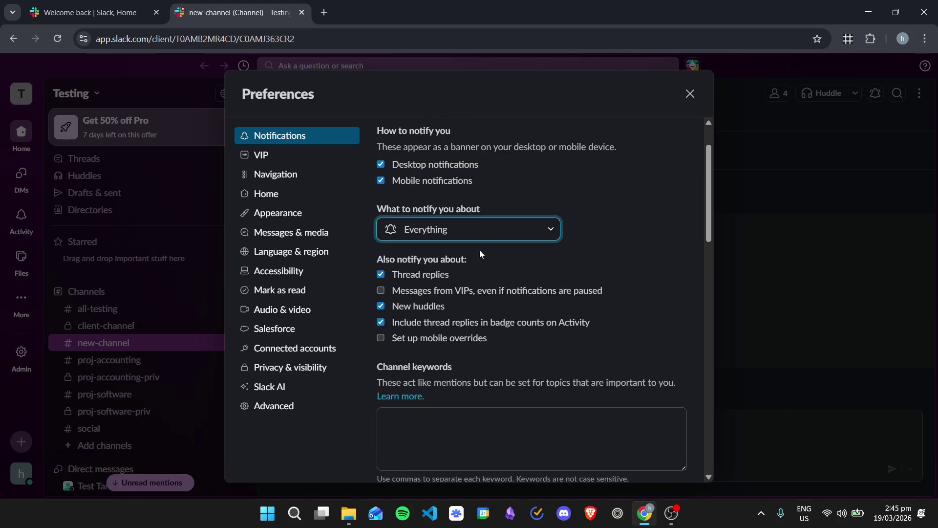
scroll(642, 256, down, 2)
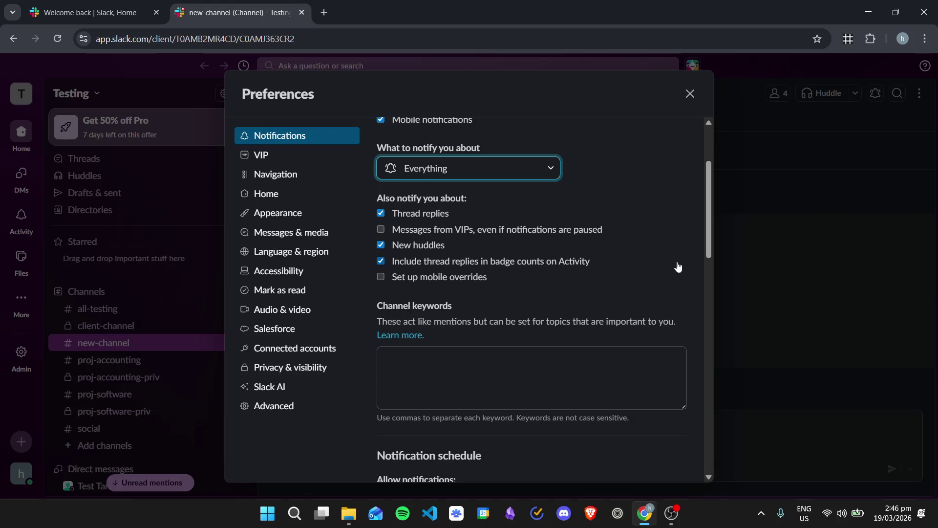
scroll(635, 217, down, 1)
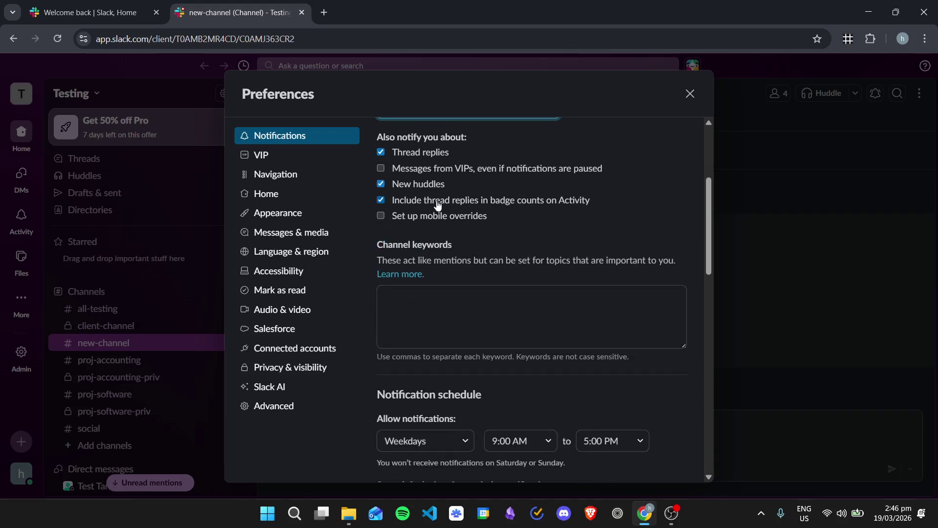
scroll(581, 229, down, 1)
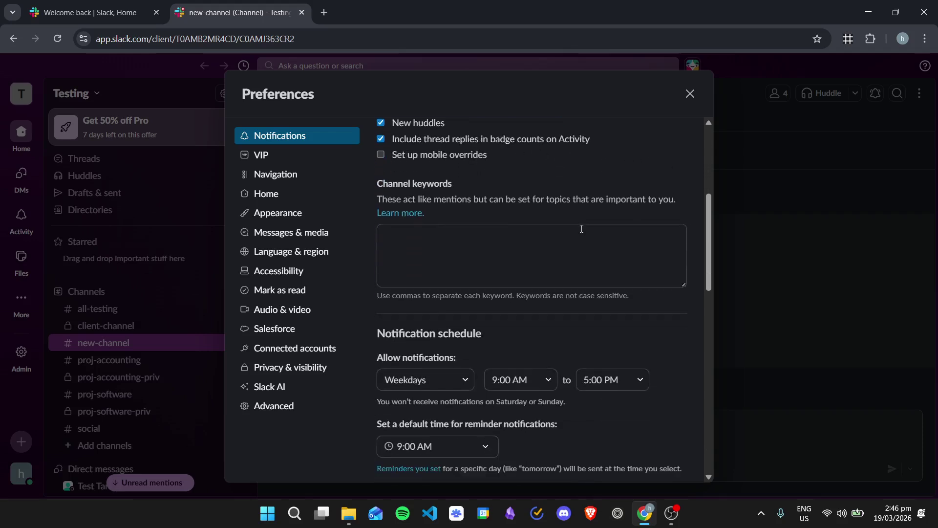
click(489, 234)
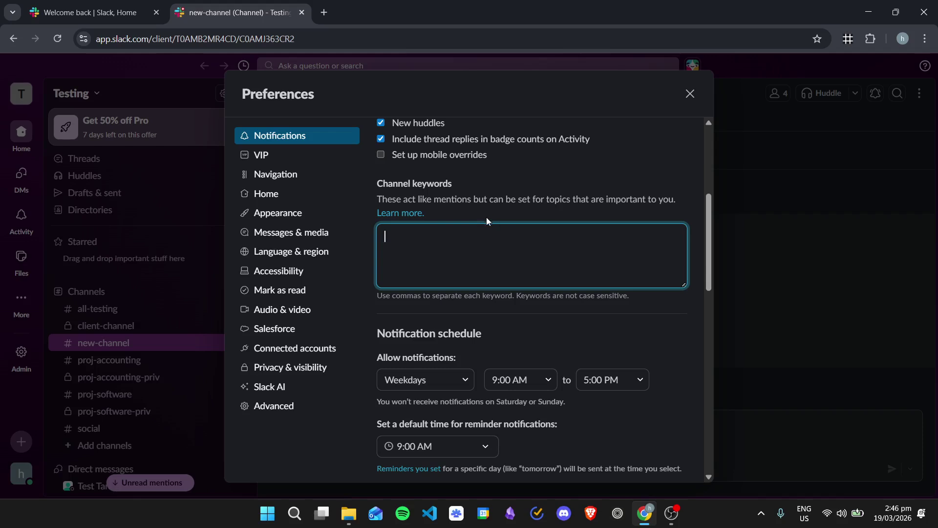
text(Meeting)
drag(464, 234, 310, 234)
key(BackSpace)
- Examine the day and time options for allowed notifications in the notification schedule
scroll(525, 245, down, 4)
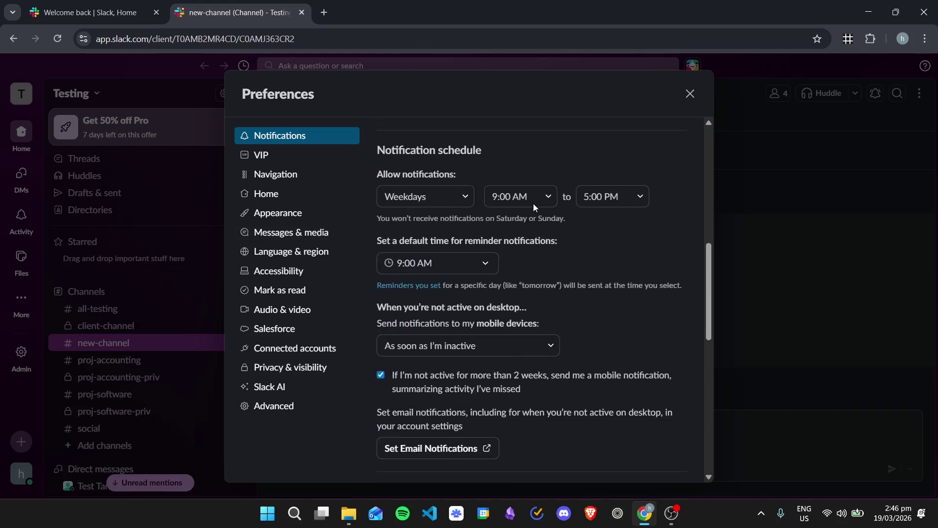
click(462, 196)
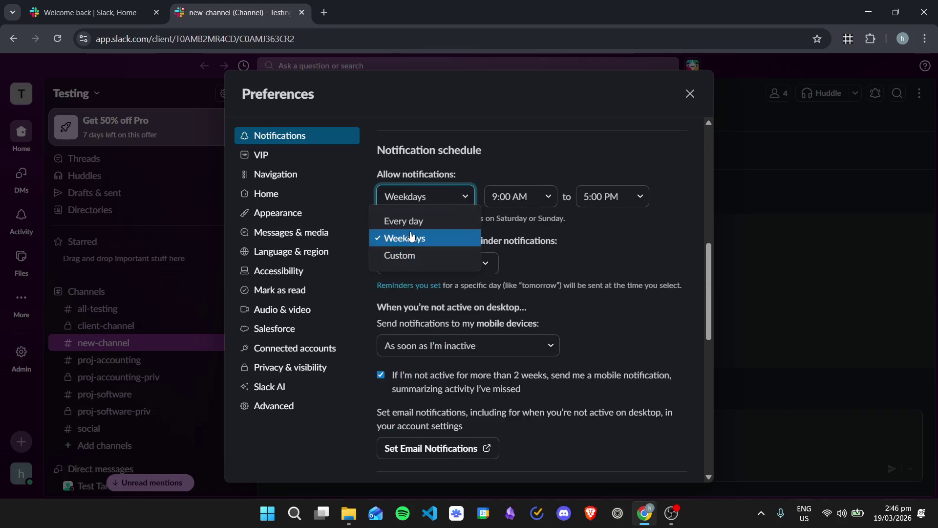
click(643, 144)
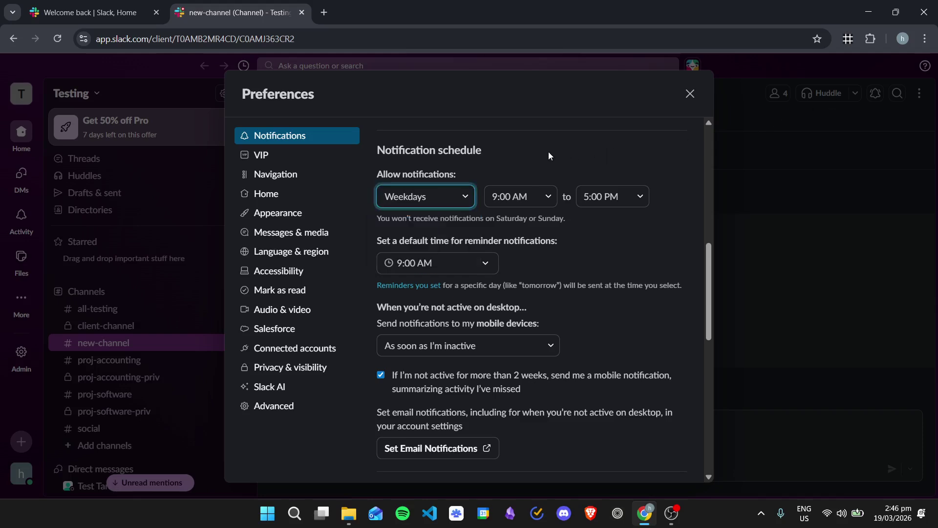
click(551, 218)
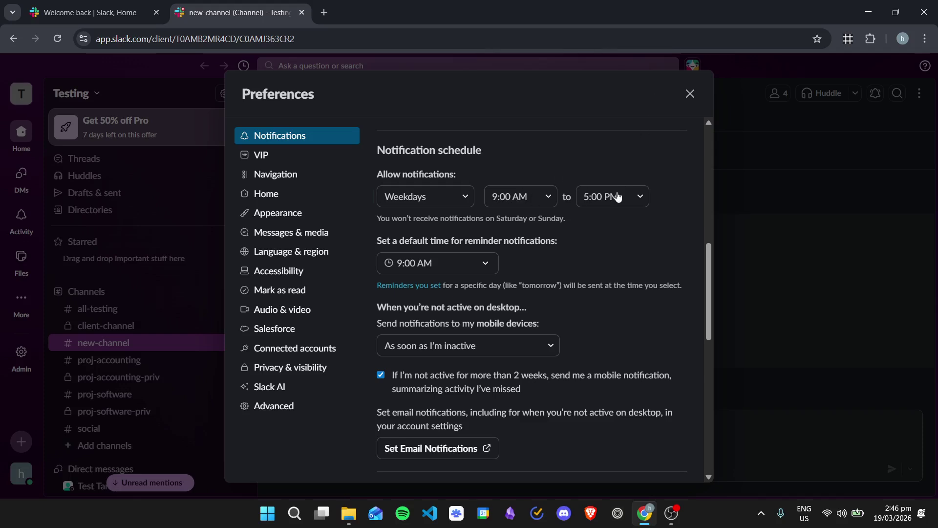
- Examine the choices for the default time of reminder notifications in the notification schedule
scroll(597, 222, down, 1)
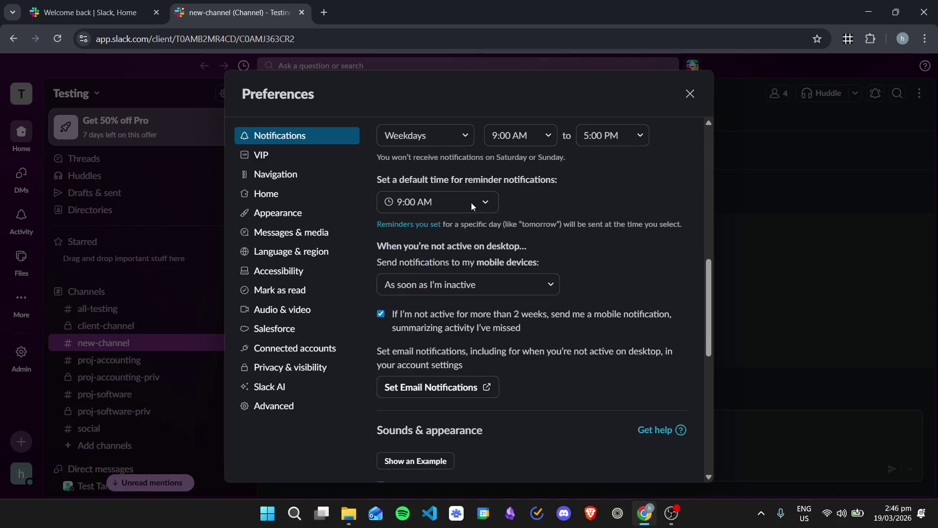
click(410, 204)
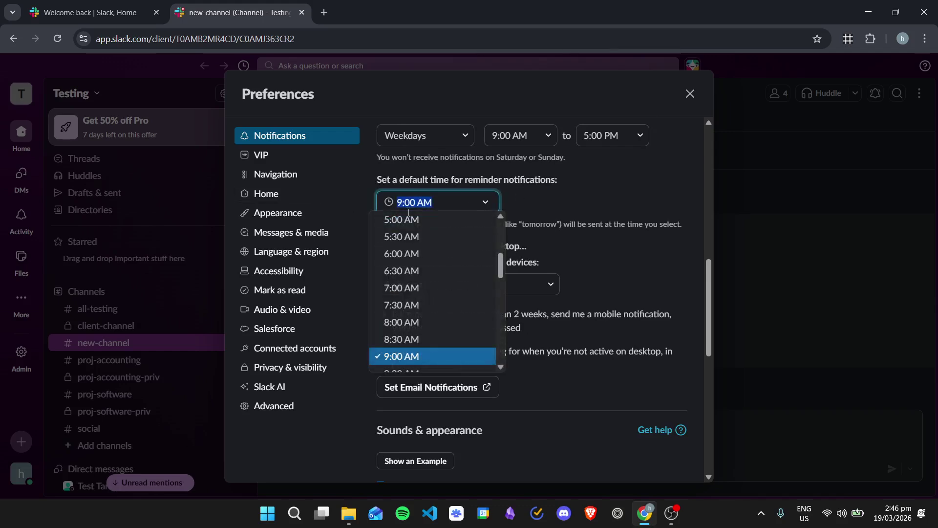
click(636, 196)
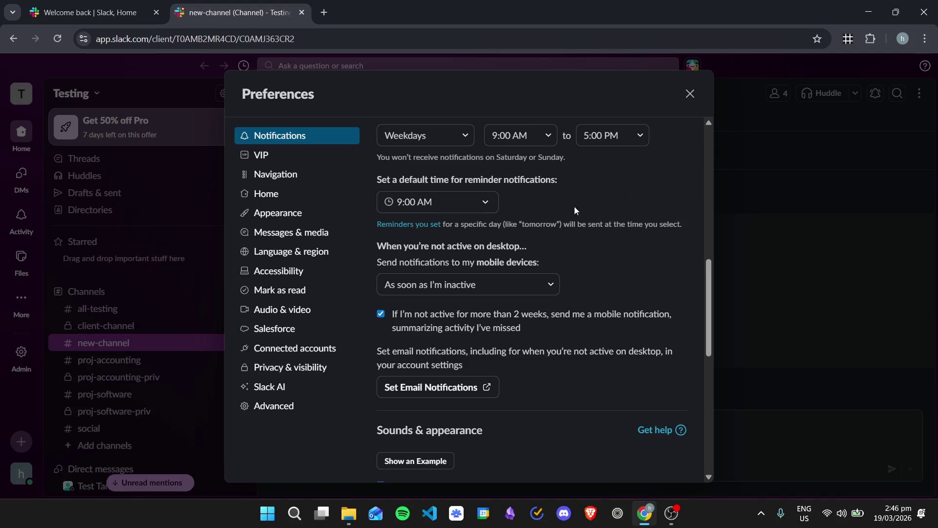
- Examine the choices for when notifications are sent to mobile devices while inactive on desktop
scroll(594, 205, down, 1)
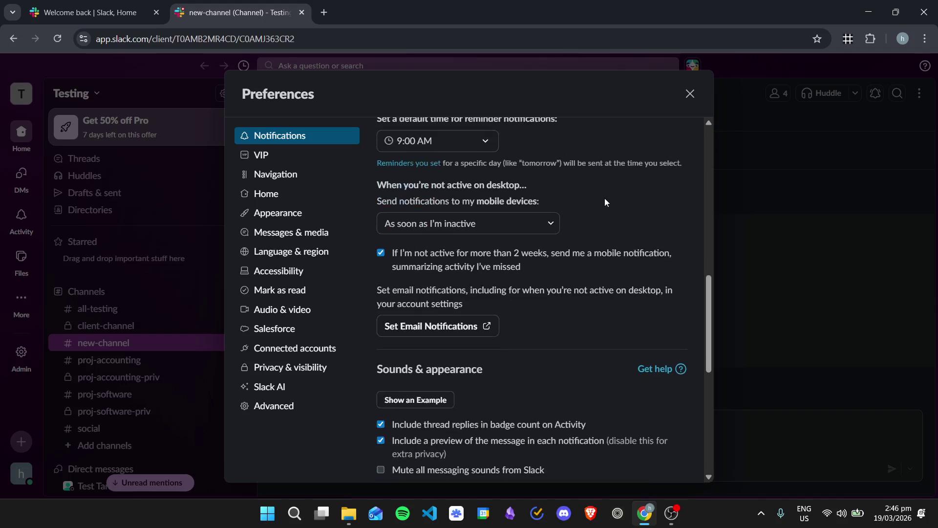
scroll(604, 198, down, 1)
scroll(605, 198, up, 1)
scroll(614, 187, down, 1)
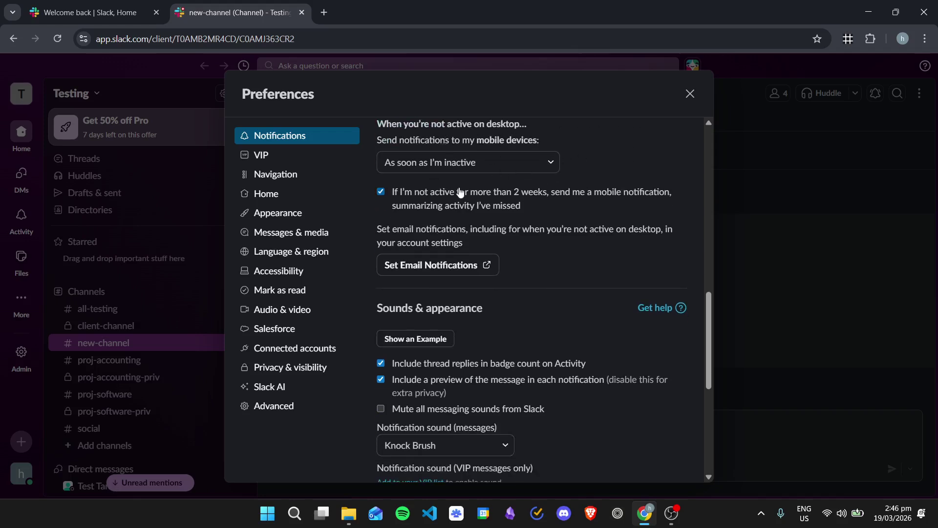
click(524, 162)
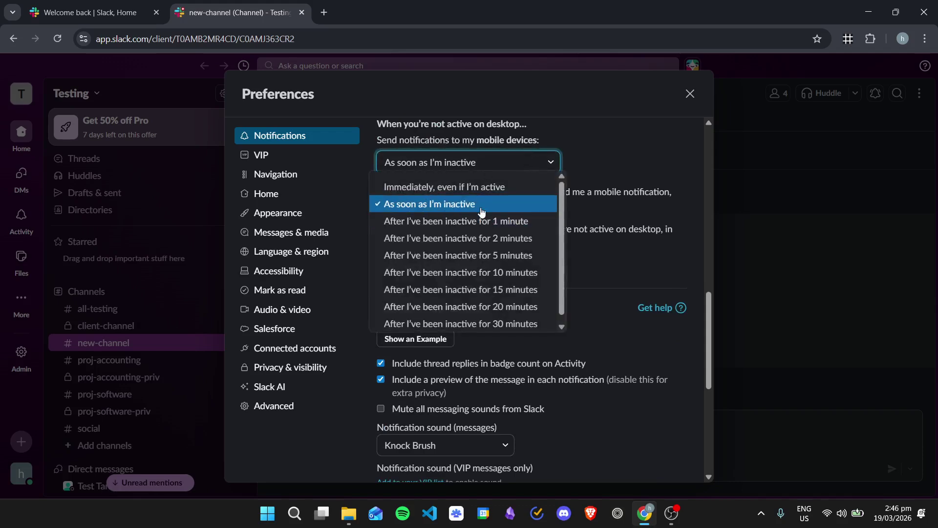
scroll(469, 234, down, 1)
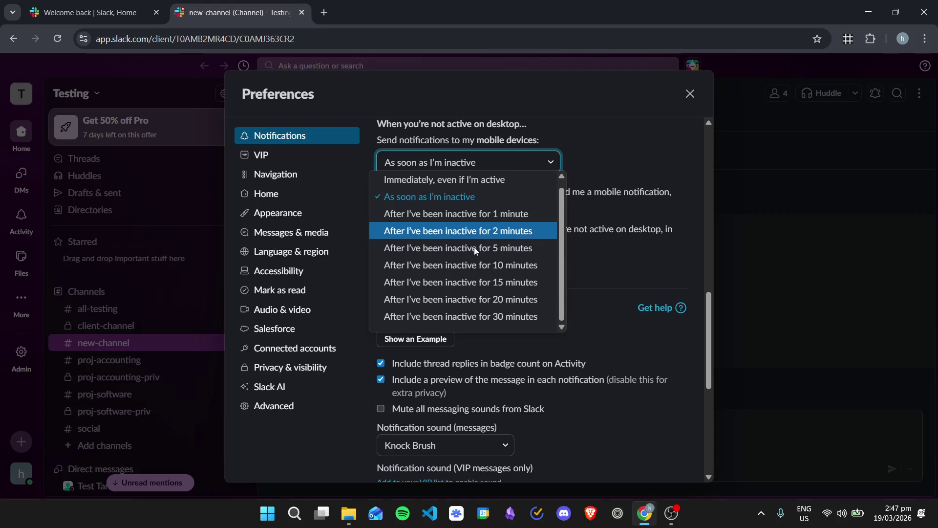
scroll(503, 308, up, 1)
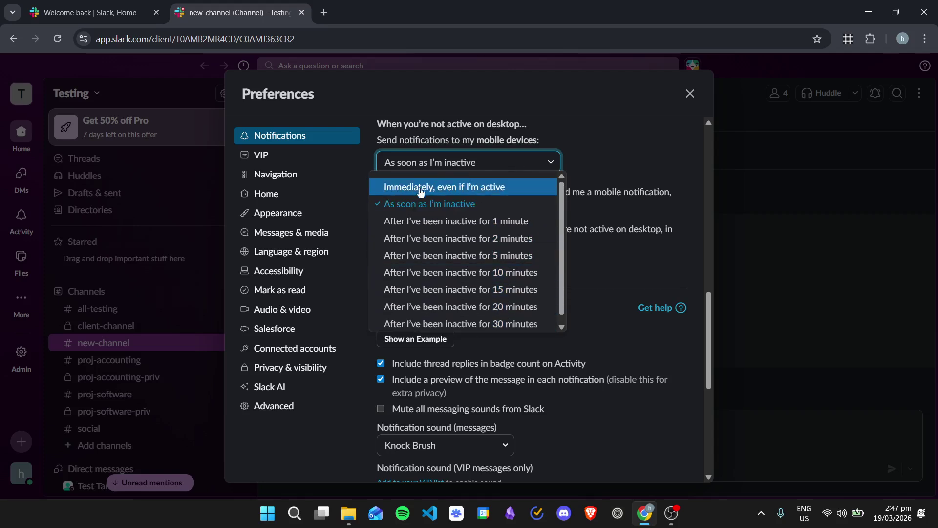
click(617, 150)
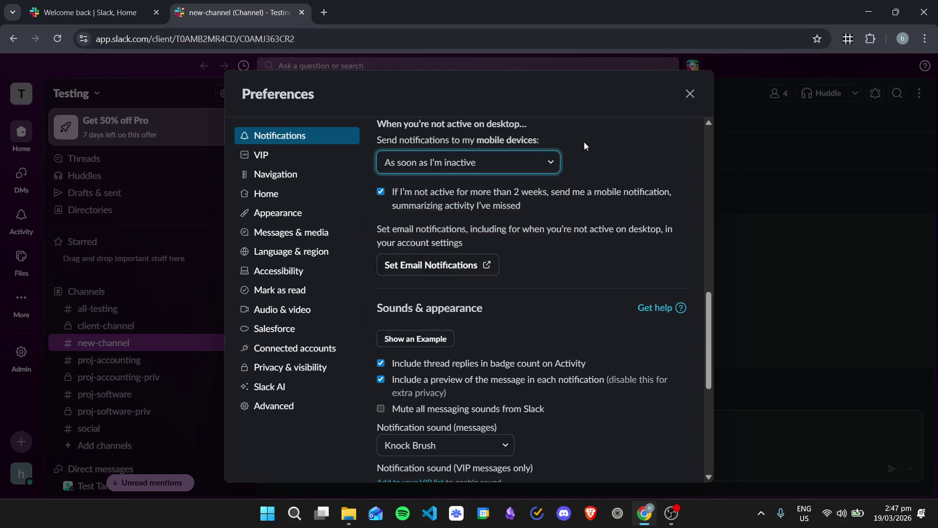
- Review the email notification, sounds and appearance settings in the notification preferences, and close the preferences
scroll(567, 152, down, 2)
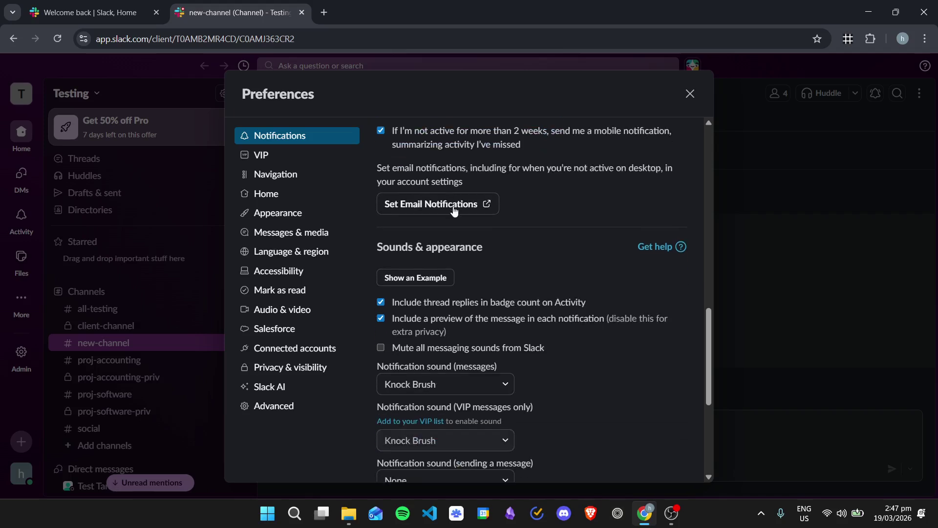
scroll(567, 202, down, 4)
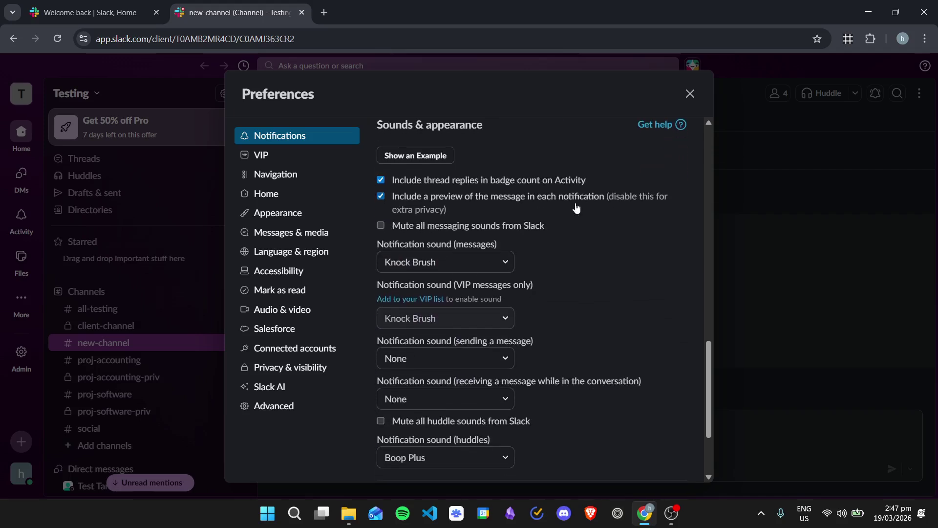
scroll(567, 205, down, 4)
scroll(562, 203, up, 6)
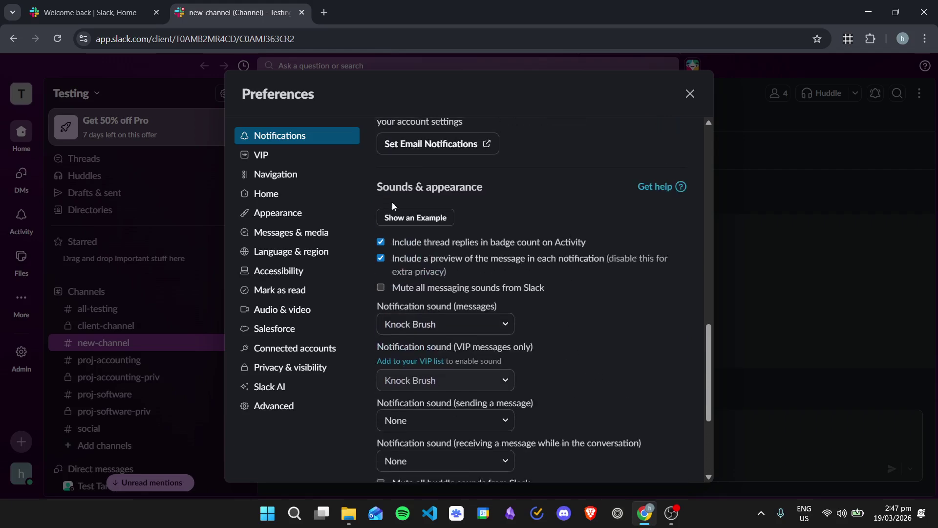
scroll(564, 254, down, 2)
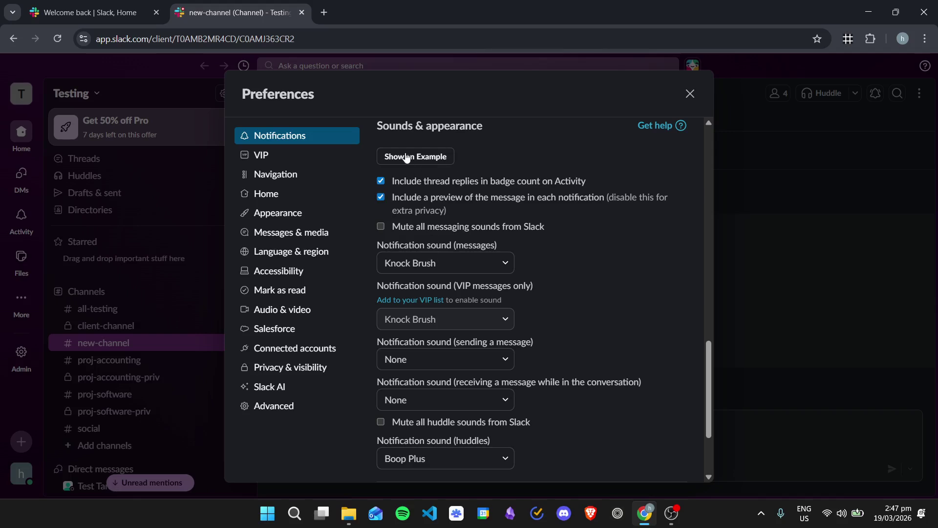
scroll(484, 212, down, 1)
scroll(484, 213, down, 1)
scroll(578, 235, up, 2)
scroll(552, 223, down, 5)
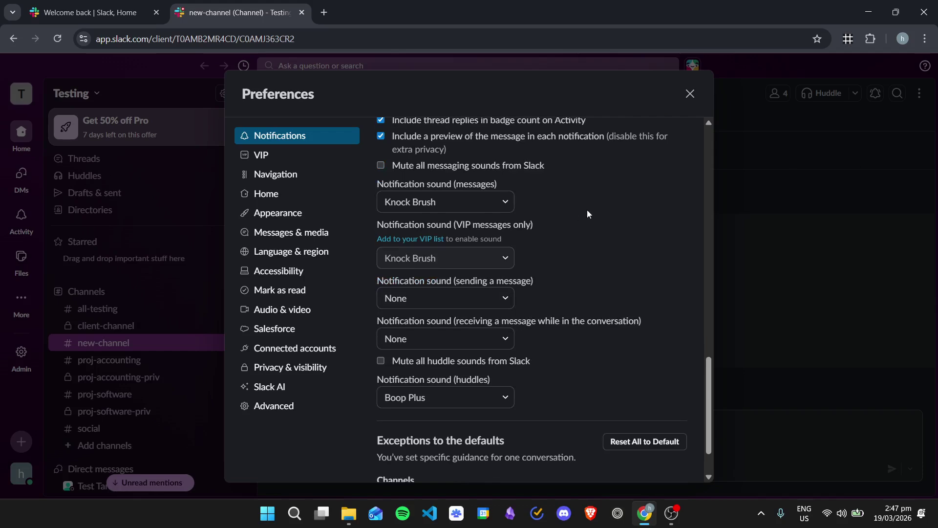
scroll(620, 218, up, 15)
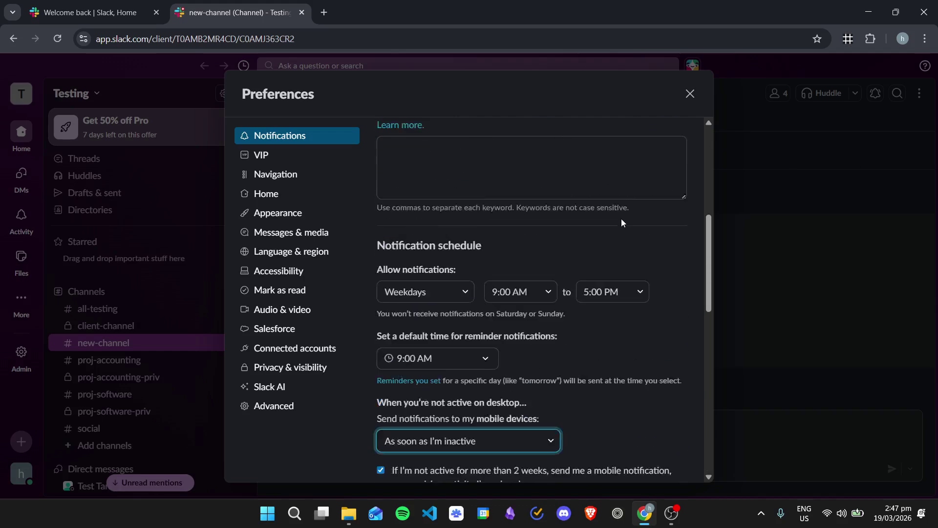
click(690, 93)
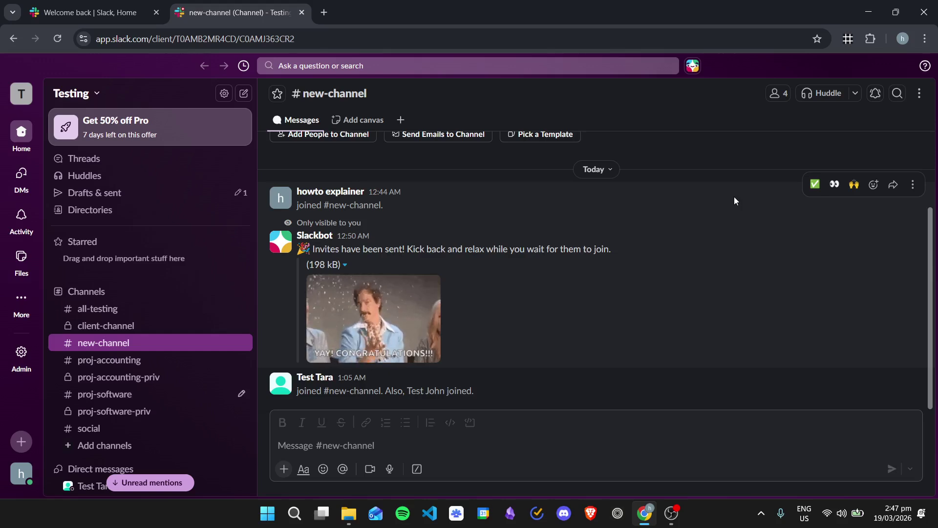
- Open the Help panel, look through its guides, help topics and categories, and close it
click(926, 67)
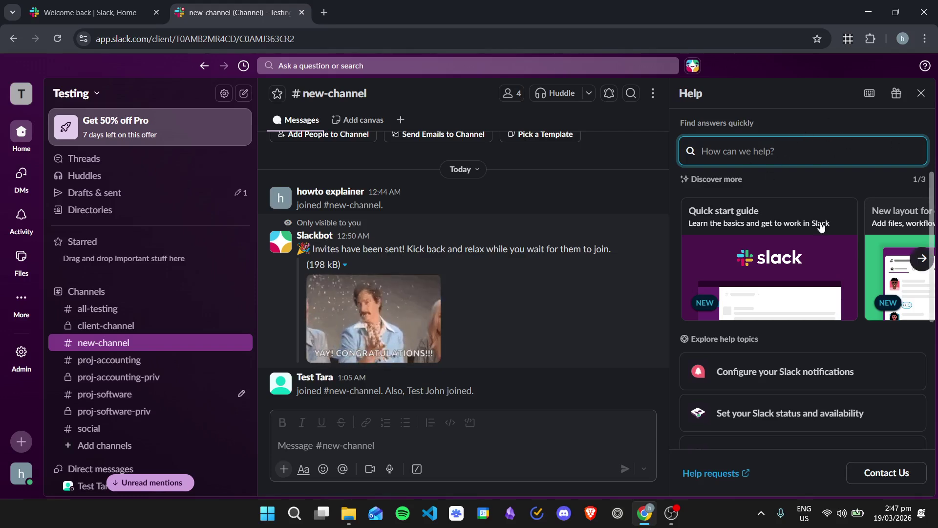
scroll(814, 274, down, 5)
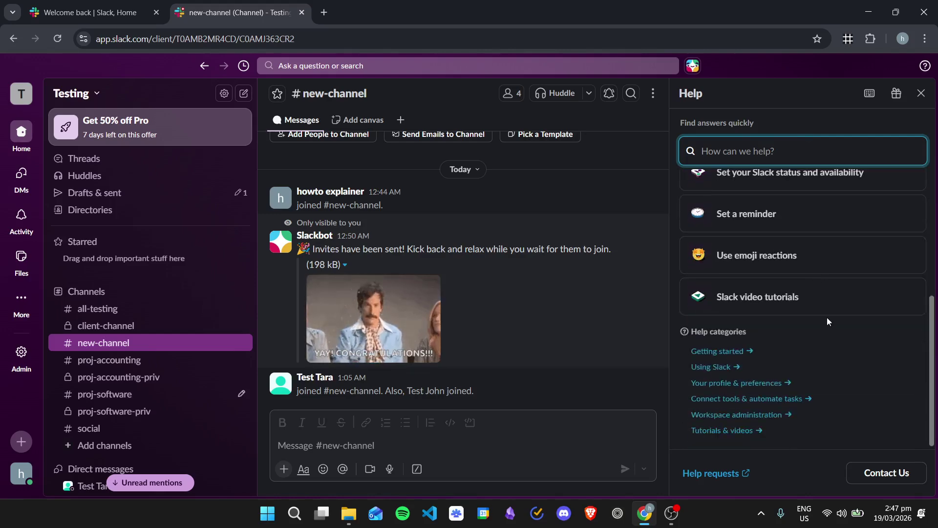
scroll(827, 320, up, 5)
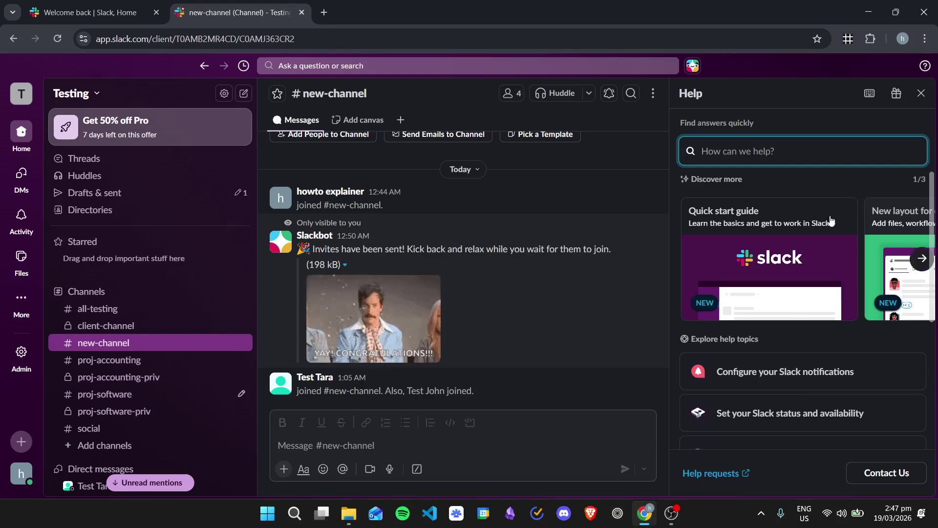
click(921, 93)
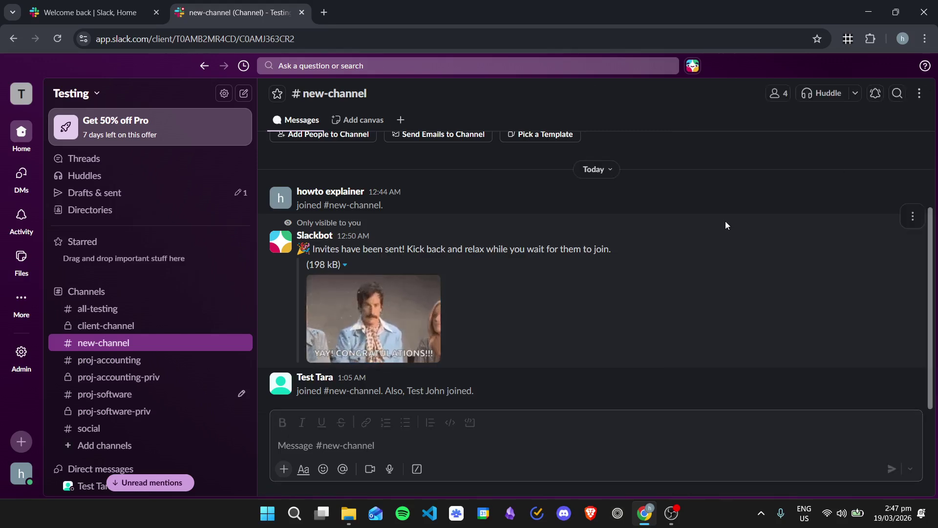